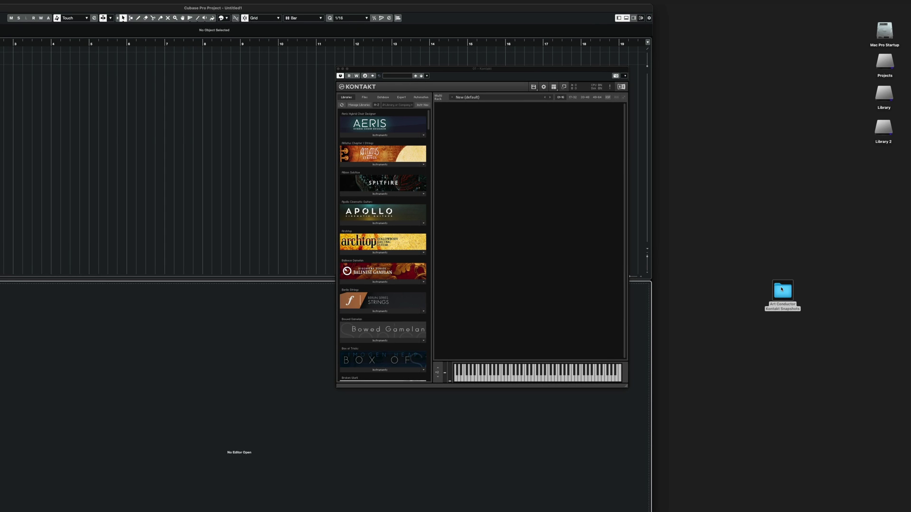
Open the Art Conductor Kontakt Snapshots folder on the desktop
{"action": "left_click", "coordinate": [782, 290]}
{"action": "double_click", "coordinate": [781, 288]}
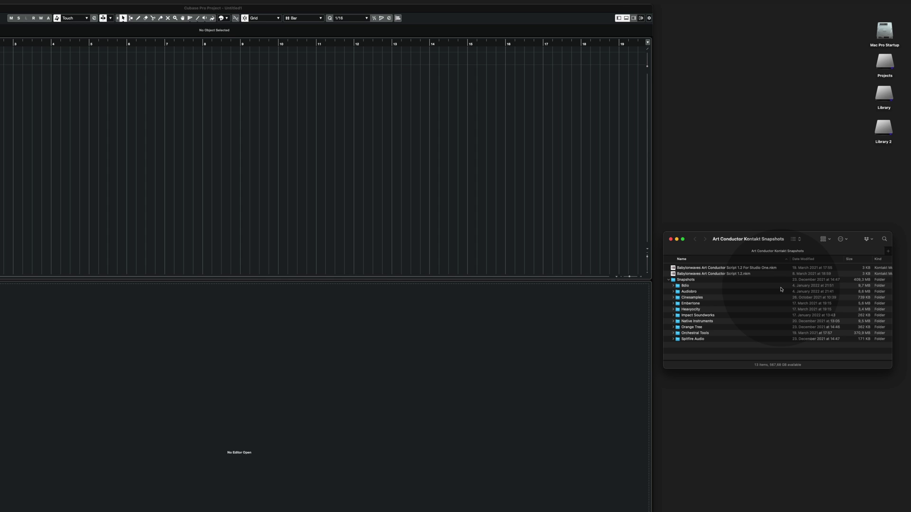
{"action": "left_click", "coordinate": [736, 481]}
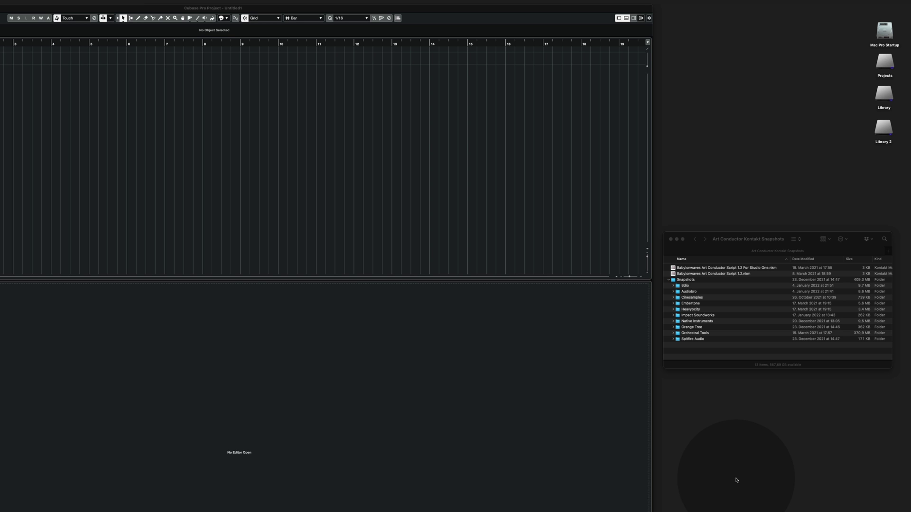
Bring the Kontakt window back to the front and set it to Always on Top
{"action": "left_click", "coordinate": [579, 496]}
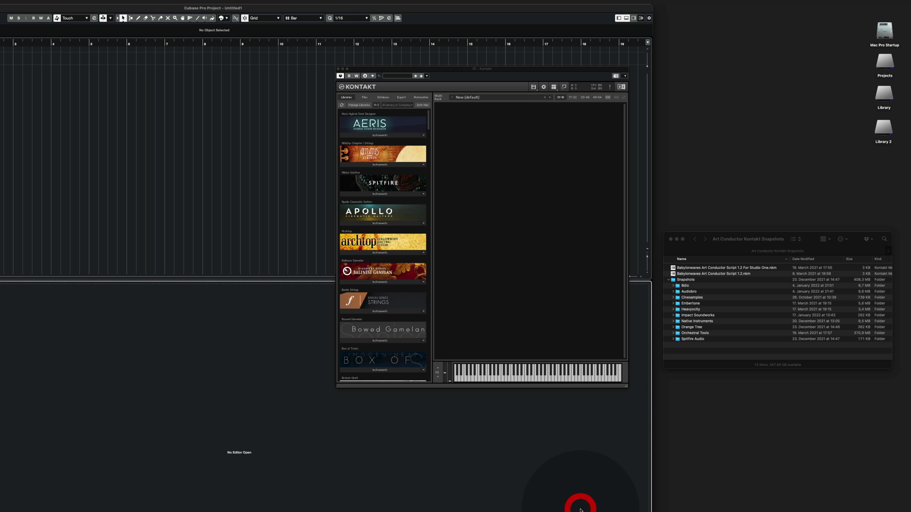
{"action": "left_click", "coordinate": [625, 76]}
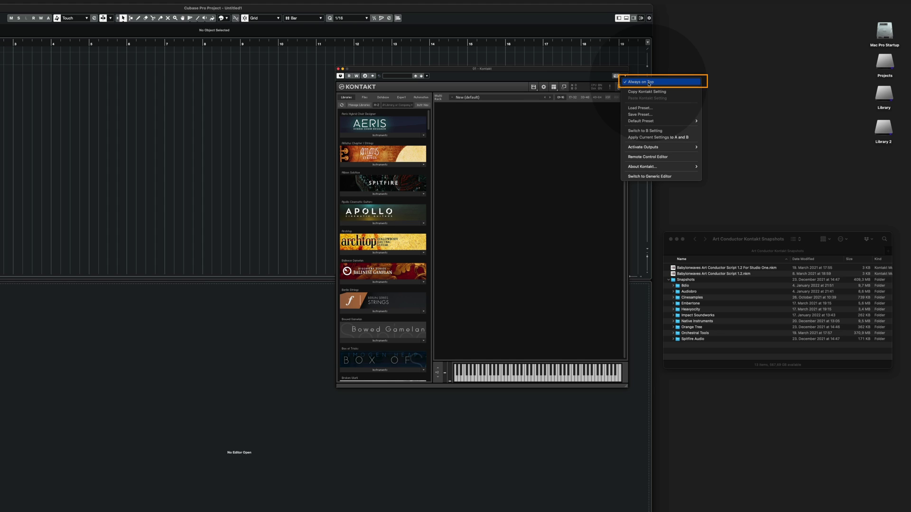
{"action": "left_click", "coordinate": [649, 83]}
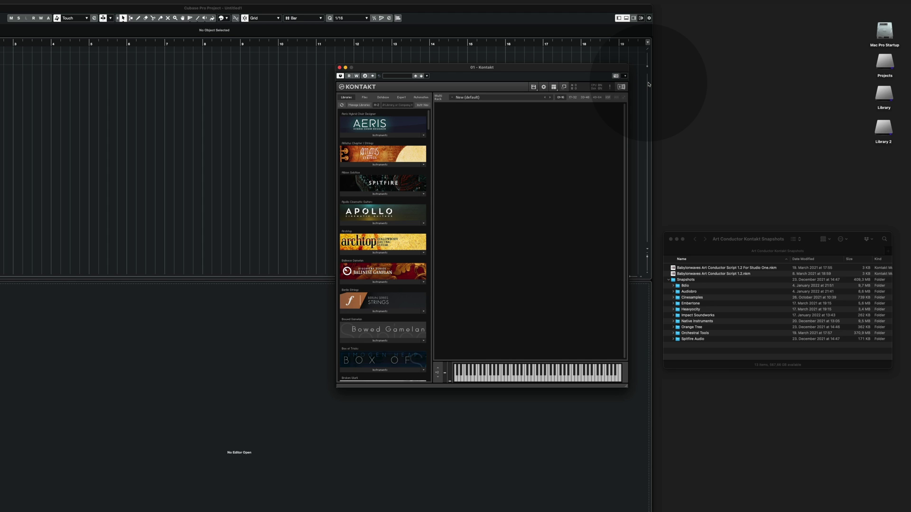
Nudge the Kontakt window aside and load the Art Conductor Script 1.2 multiscript
{"action": "left_click", "coordinate": [483, 176]}
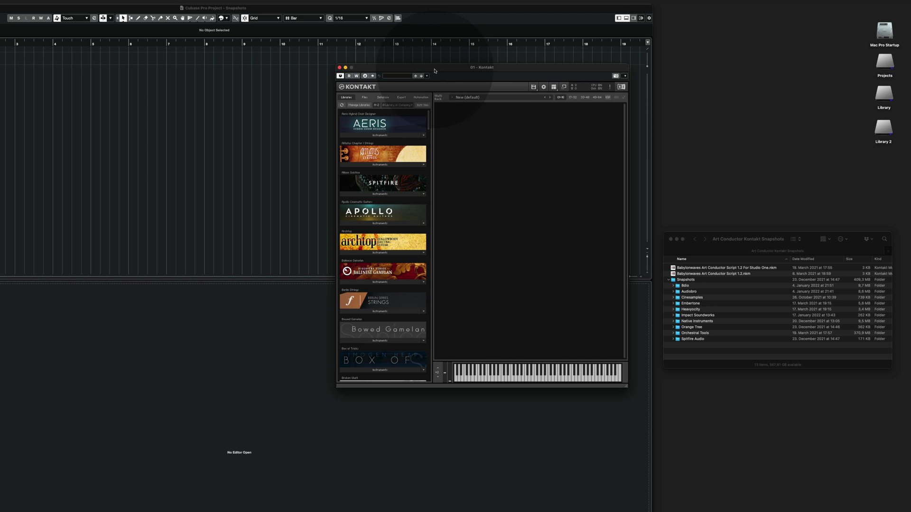
{"action": "left_click_drag", "start_coordinate": [437, 75], "coordinate": [469, 108]}
{"action": "left_click", "coordinate": [469, 108]}
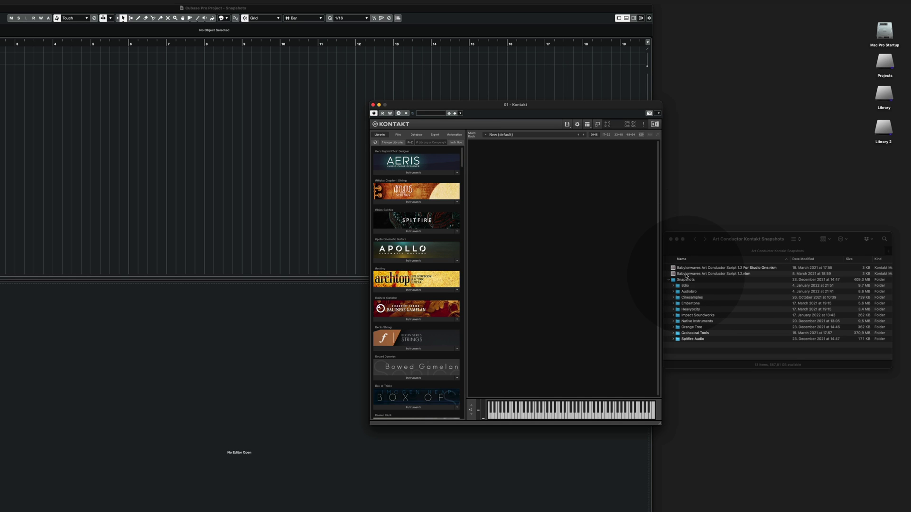
{"action": "left_click_drag", "start_coordinate": [686, 276], "coordinate": [556, 236]}
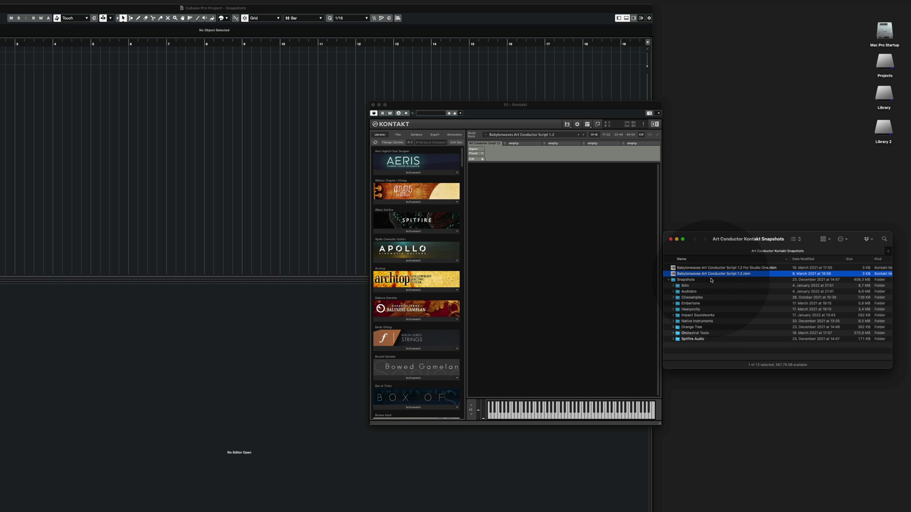
Load the Orange Tree > Evolution Vintage Gent Art Conductor.nksn snapshot into Kontakt
{"action": "double_click", "coordinate": [702, 326]}
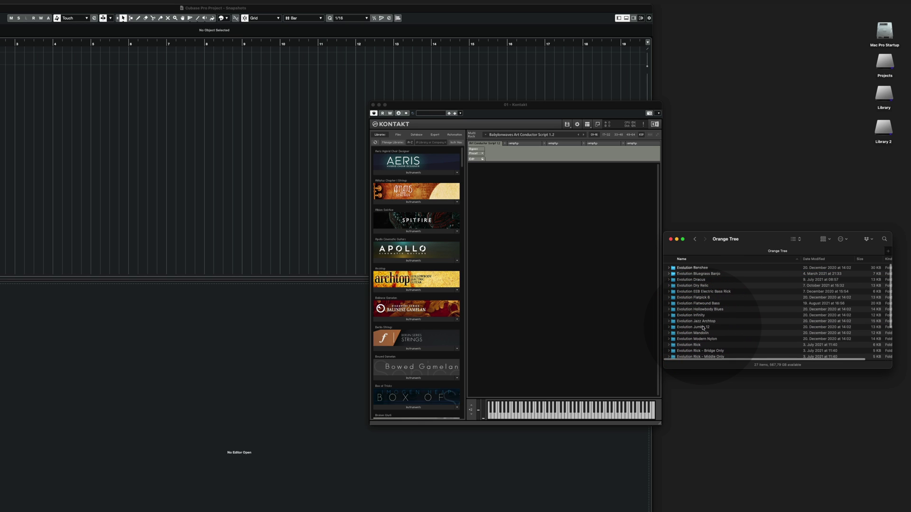
{"action": "scroll", "coordinate": [704, 328], "scroll_direction": "down", "scroll_amount": 5}
{"action": "scroll", "coordinate": [703, 327], "scroll_direction": "down", "scroll_amount": 2}
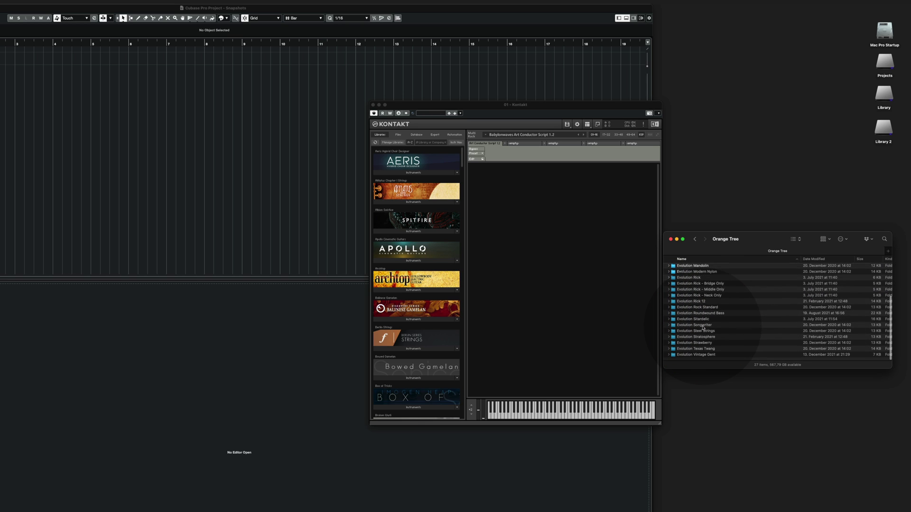
{"action": "double_click", "coordinate": [692, 356]}
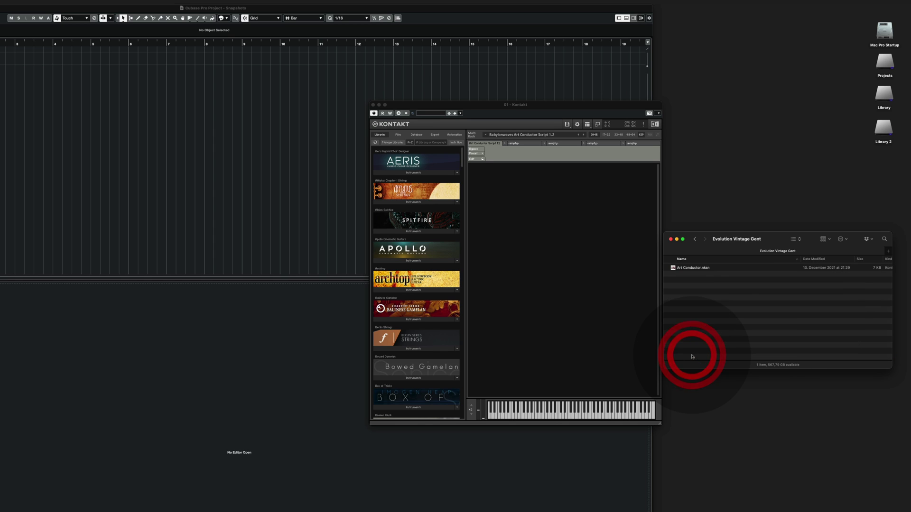
{"action": "left_click", "coordinate": [692, 269]}
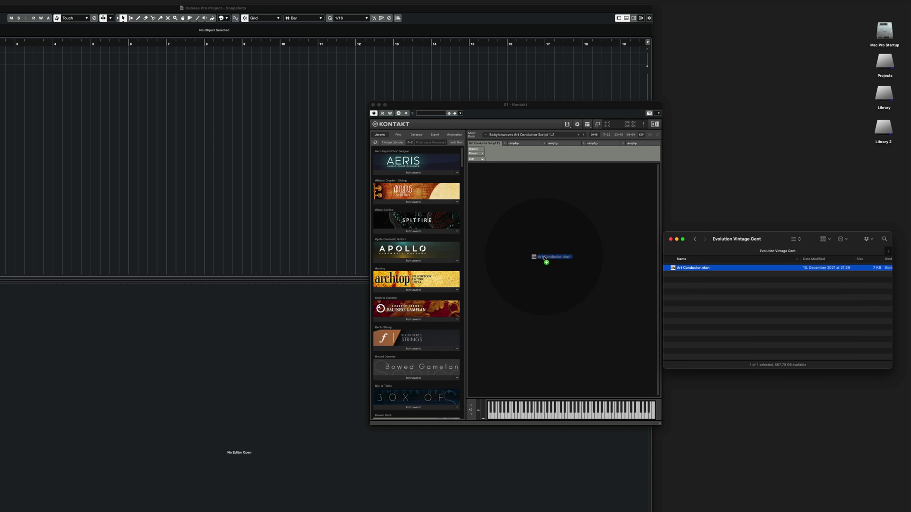
{"action": "left_click_drag", "start_coordinate": [693, 269], "coordinate": [544, 260]}
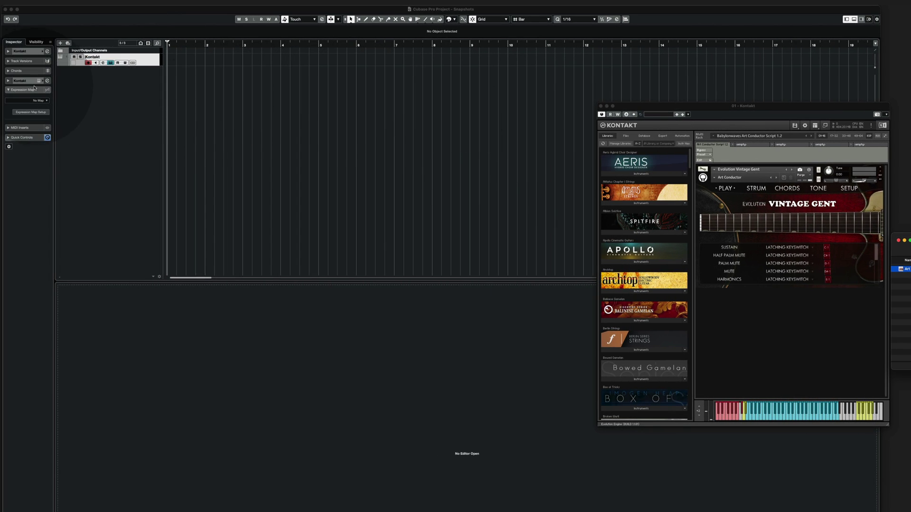
Assign the ORIG Evolution Vintage Gent expression map to the Kontakt track
{"action": "left_click", "coordinate": [36, 102]}
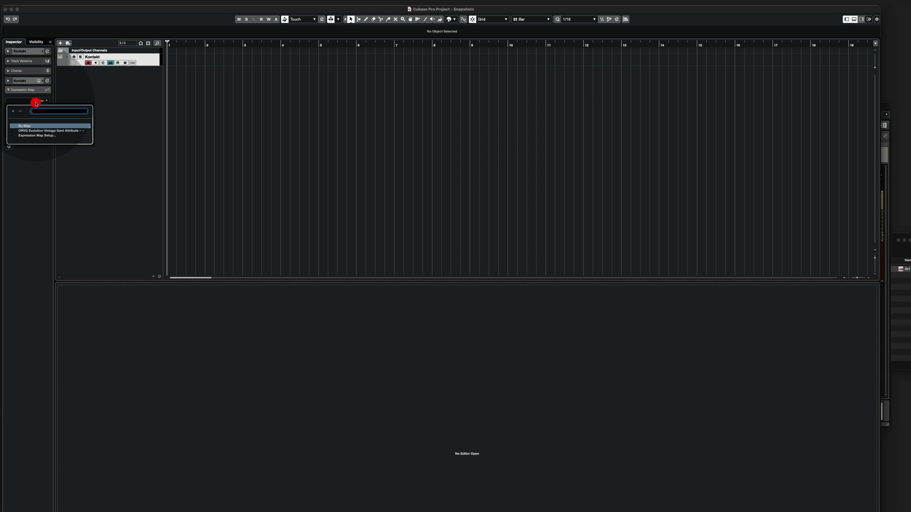
{"action": "left_click", "coordinate": [38, 131]}
{"action": "left_click", "coordinate": [111, 63]}
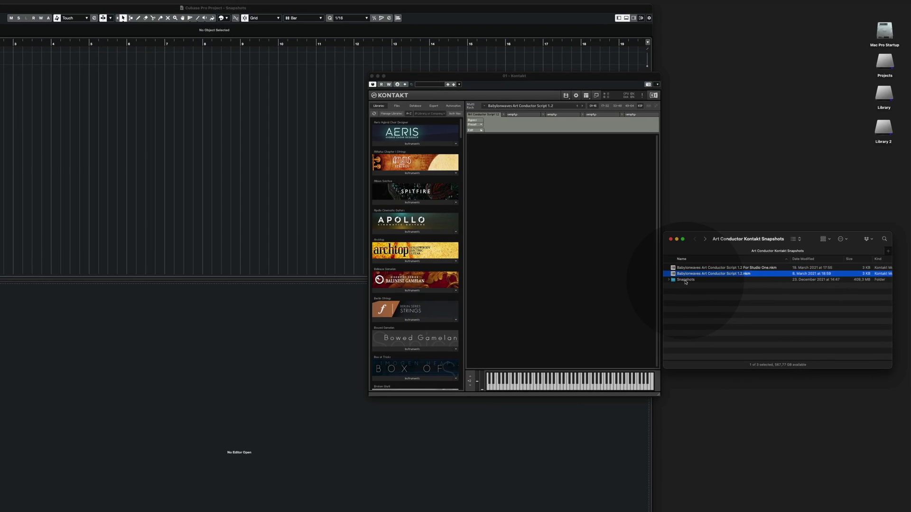
Browse to Snapshots > Heavyocity > FORZO and expand the II Trumpets folder
{"action": "double_click", "coordinate": [686, 279]}
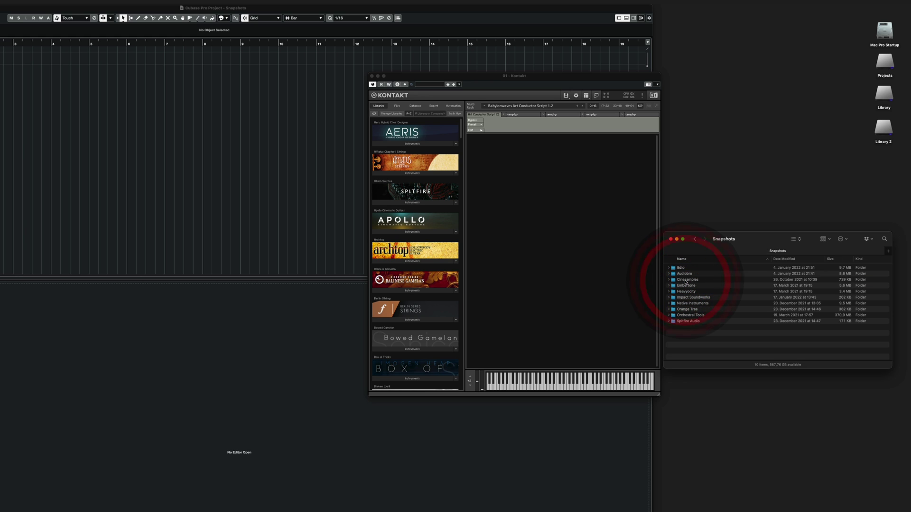
{"action": "double_click", "coordinate": [685, 292]}
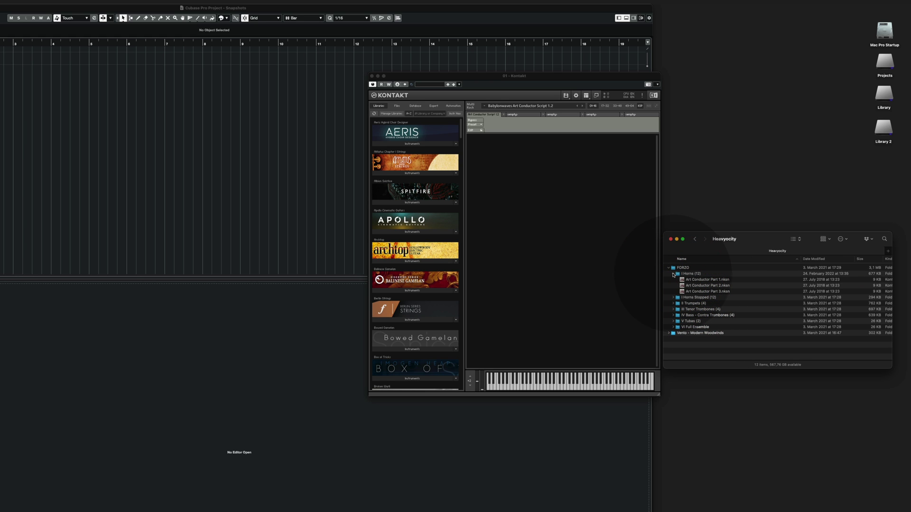
{"action": "left_click", "coordinate": [676, 274]}
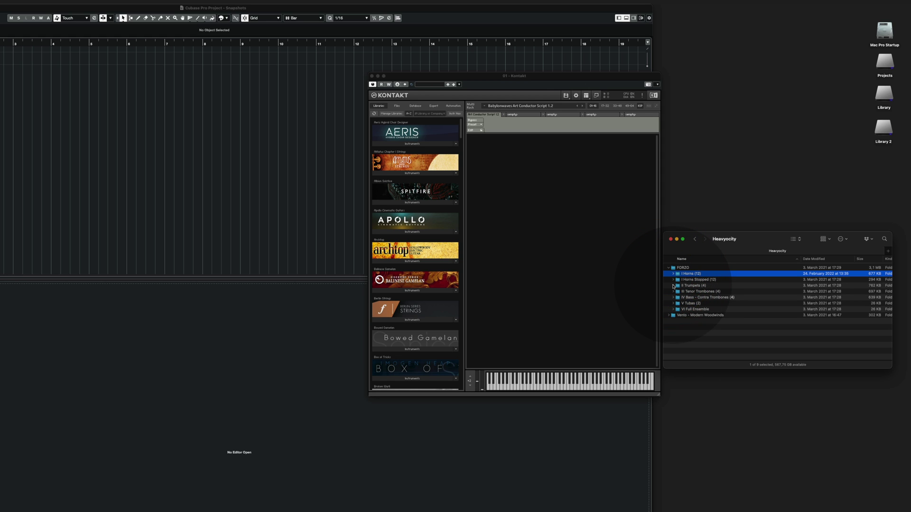
{"action": "left_click", "coordinate": [673, 286]}
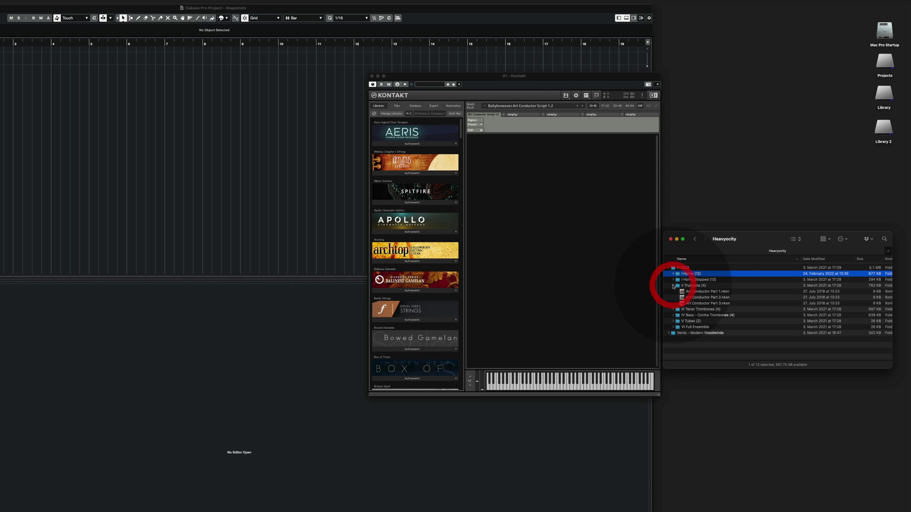
Load the Art Conductor Part 1, Part 2 and Part 3 snapshots into Kontakt
{"action": "left_click", "coordinate": [698, 292]}
{"action": "left_click_drag", "start_coordinate": [698, 292], "coordinate": [559, 236]}
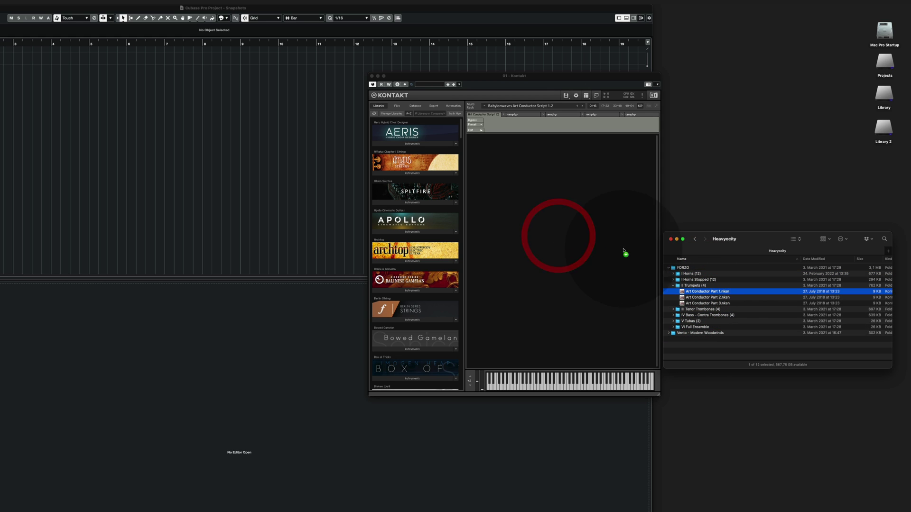
{"action": "left_click_drag", "start_coordinate": [639, 258], "coordinate": [696, 297]}
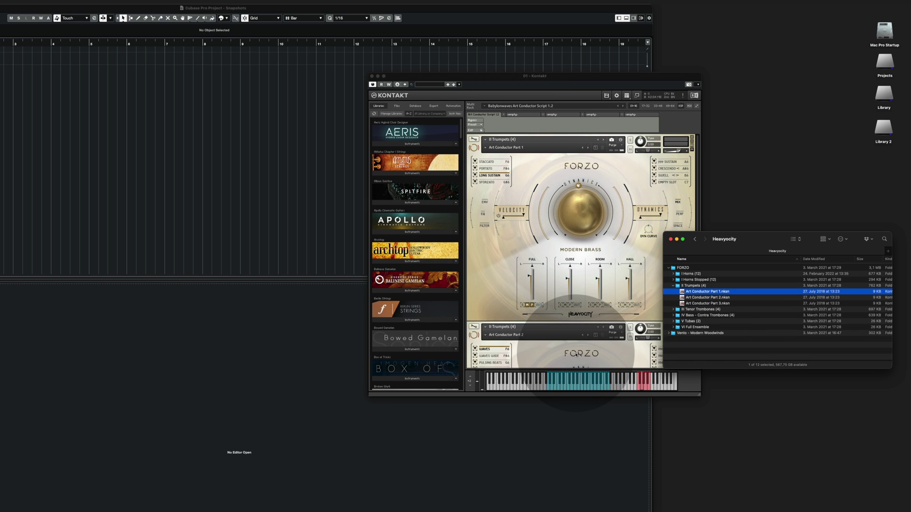
{"action": "left_click_drag", "start_coordinate": [707, 303], "coordinate": [586, 364]}
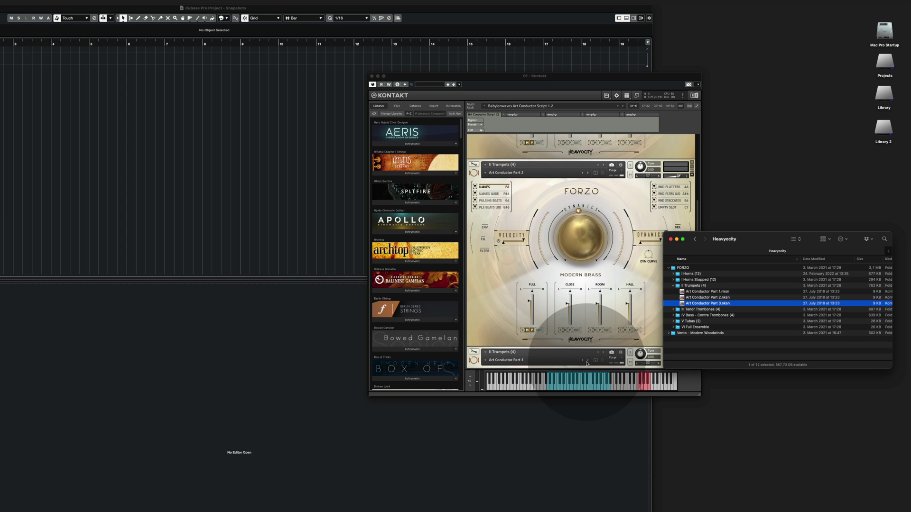
Set the Trumpets Part 1 instrument to MIDI channel [A] 1
{"action": "left_click", "coordinate": [534, 278]}
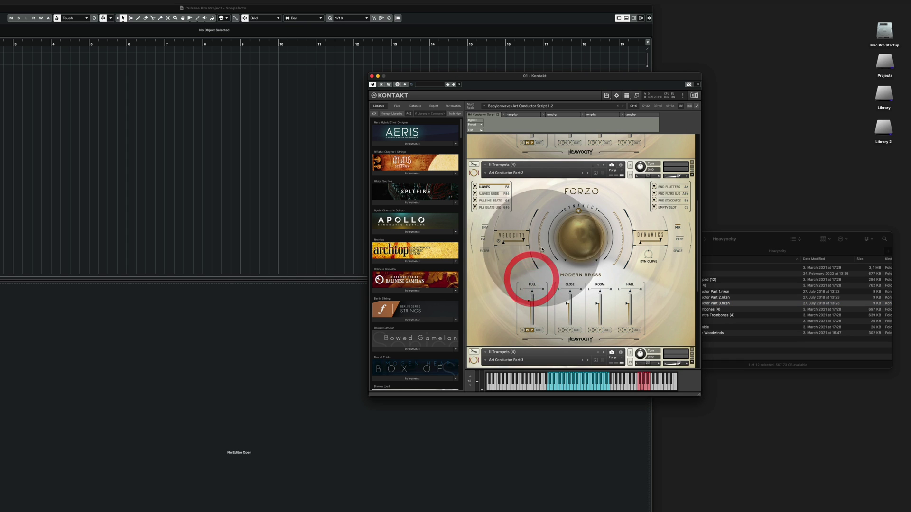
{"action": "scroll", "coordinate": [557, 187], "scroll_direction": "up", "scroll_amount": 3}
{"action": "scroll", "coordinate": [558, 186], "scroll_direction": "up", "scroll_amount": 4}
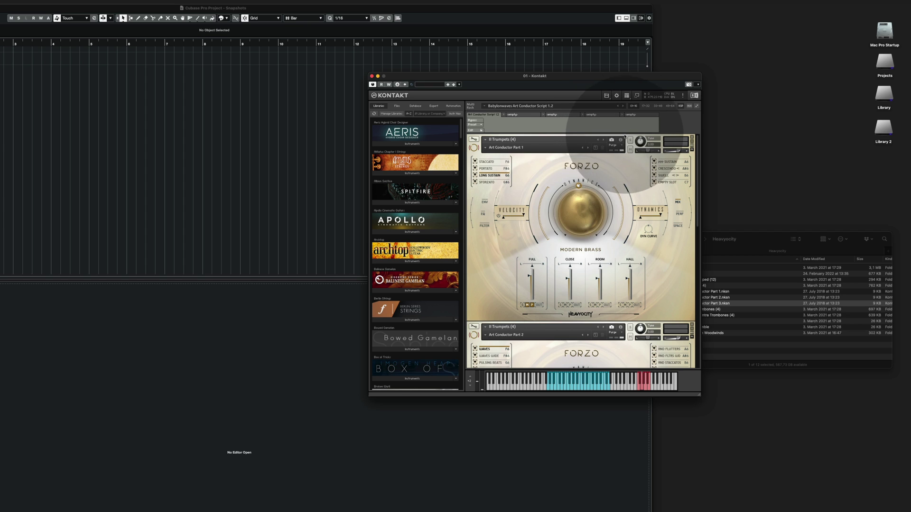
{"action": "left_click", "coordinate": [621, 141]}
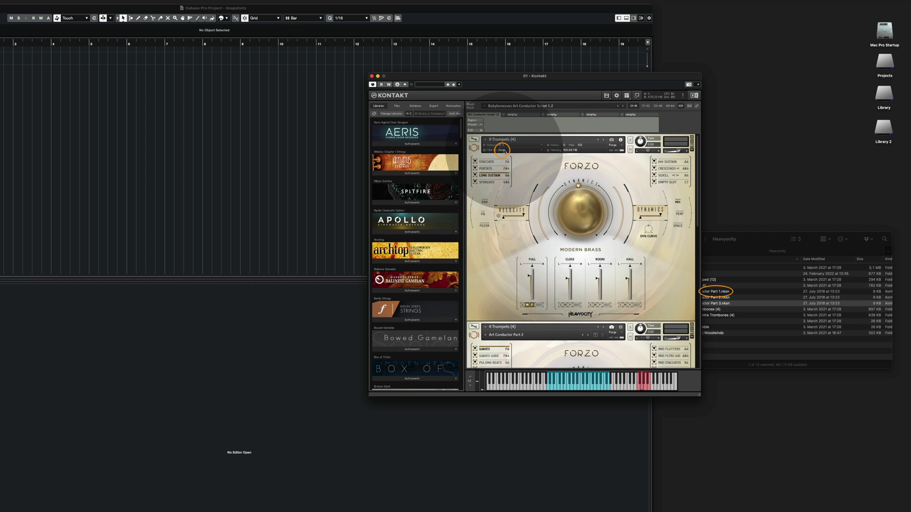
{"action": "left_click", "coordinate": [539, 150]}
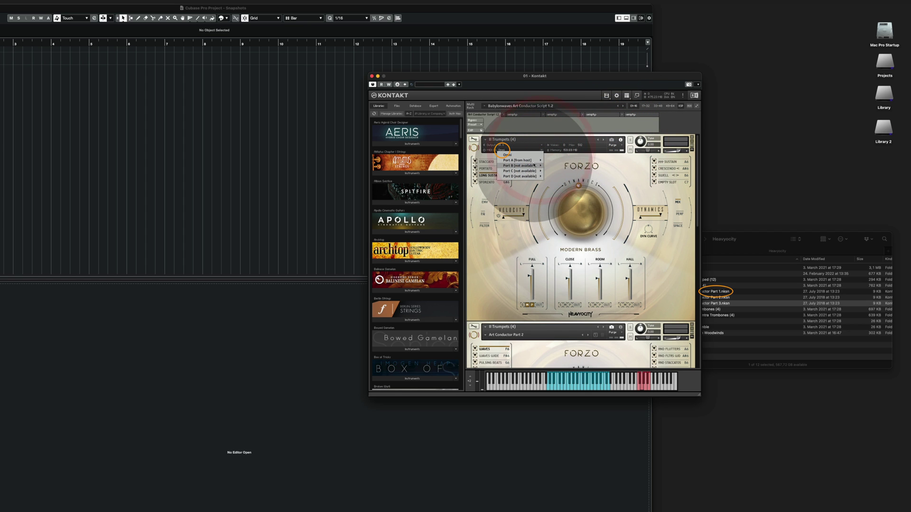
{"action": "left_click", "coordinate": [552, 162]}
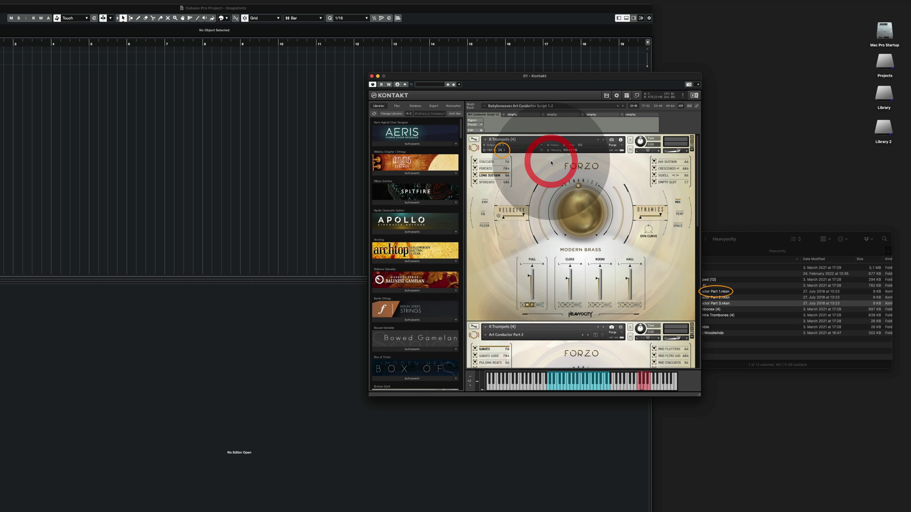
{"action": "scroll", "coordinate": [546, 220], "scroll_direction": "down", "scroll_amount": 2}
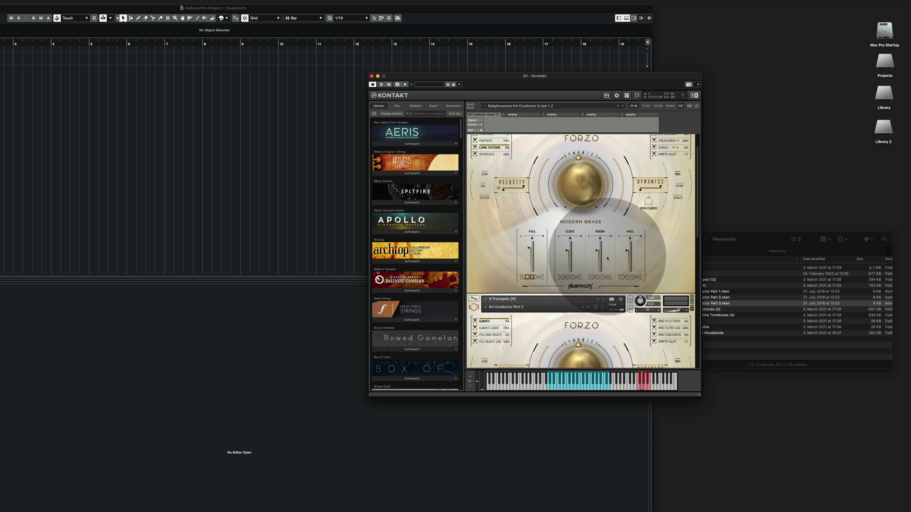
Give the second Trumpets instrument its own MIDI channel and set Part 3 to [A] 3
{"action": "left_click", "coordinate": [619, 300]}
{"action": "left_click", "coordinate": [507, 309]}
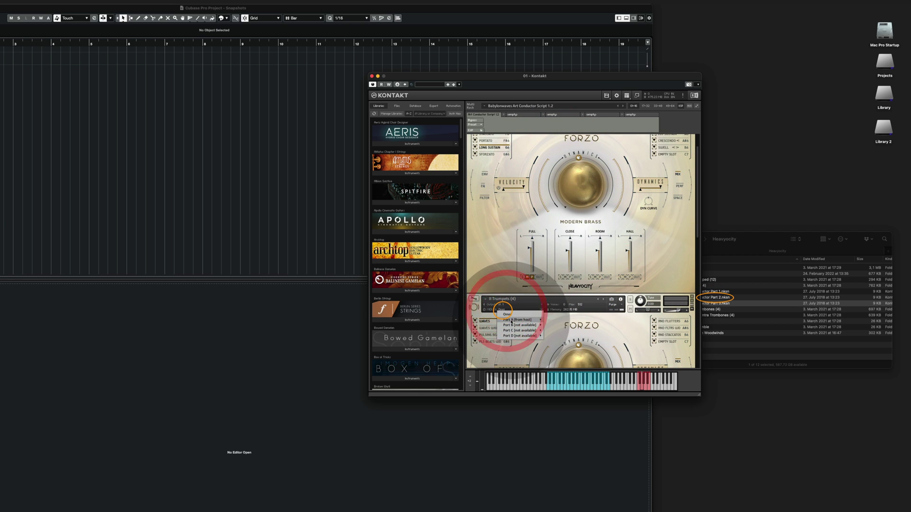
{"action": "left_click", "coordinate": [553, 316]}
{"action": "scroll", "coordinate": [554, 320], "scroll_direction": "down", "scroll_amount": 5}
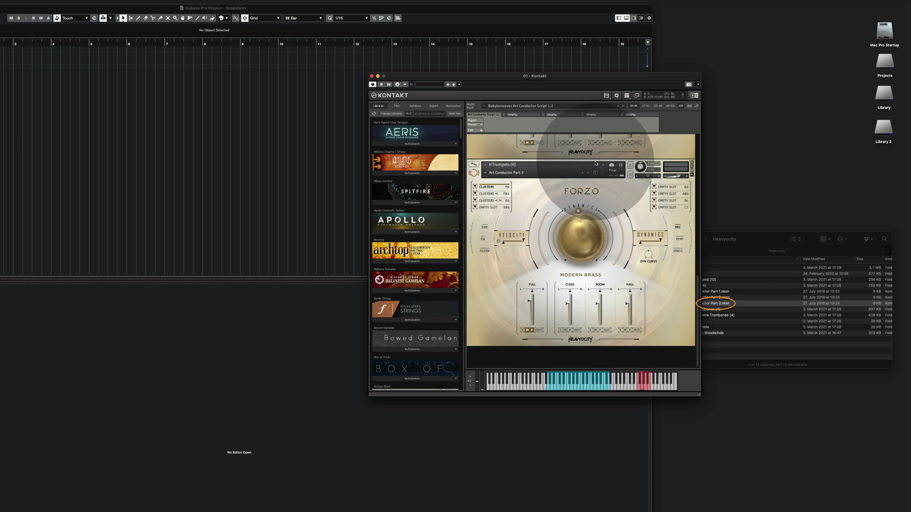
{"action": "left_click", "coordinate": [619, 165]}
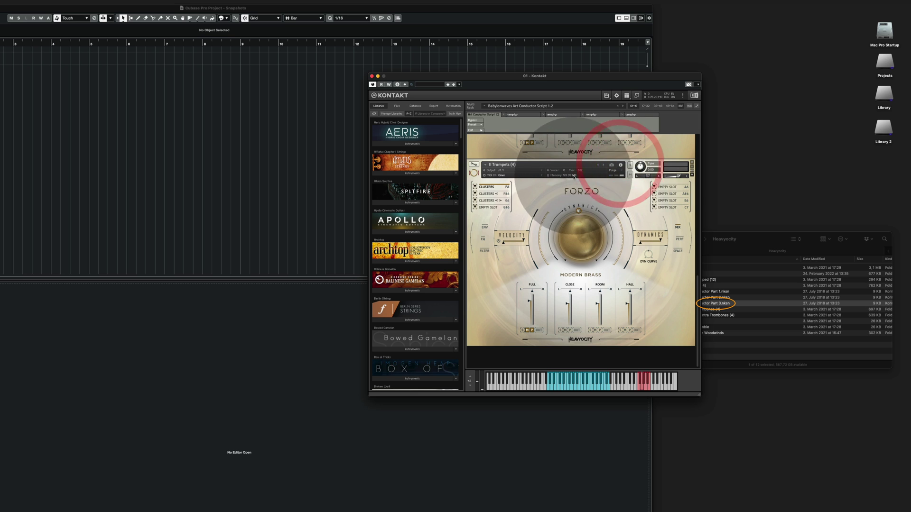
{"action": "left_click", "coordinate": [502, 175]}
{"action": "mouse_move", "coordinate": [517, 185]}
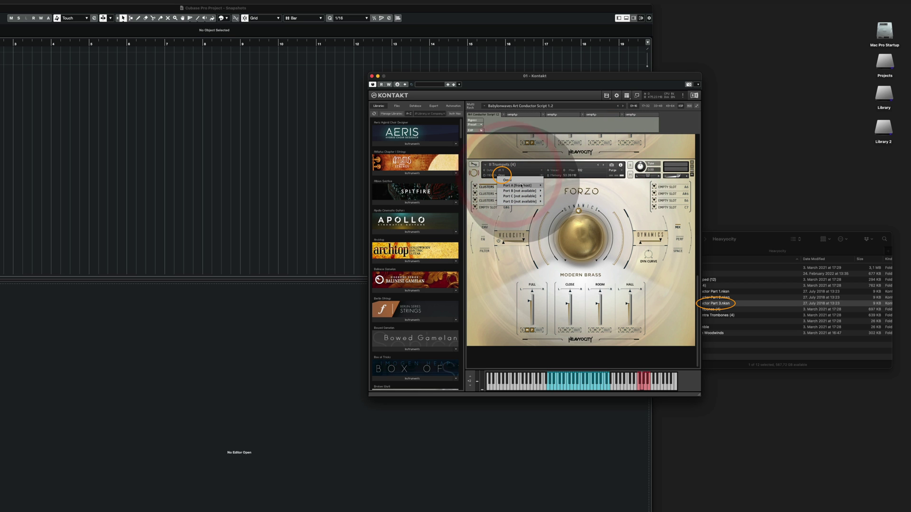
{"action": "left_click", "coordinate": [551, 196]}
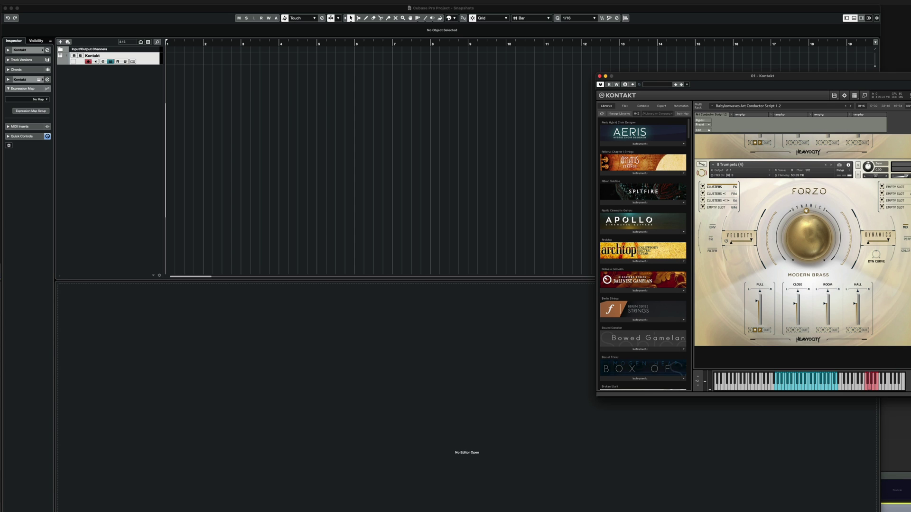
Load the HYFZ Trumpets CB Attribute expression map file through Expression Map Setup
{"action": "left_click", "coordinate": [31, 111]}
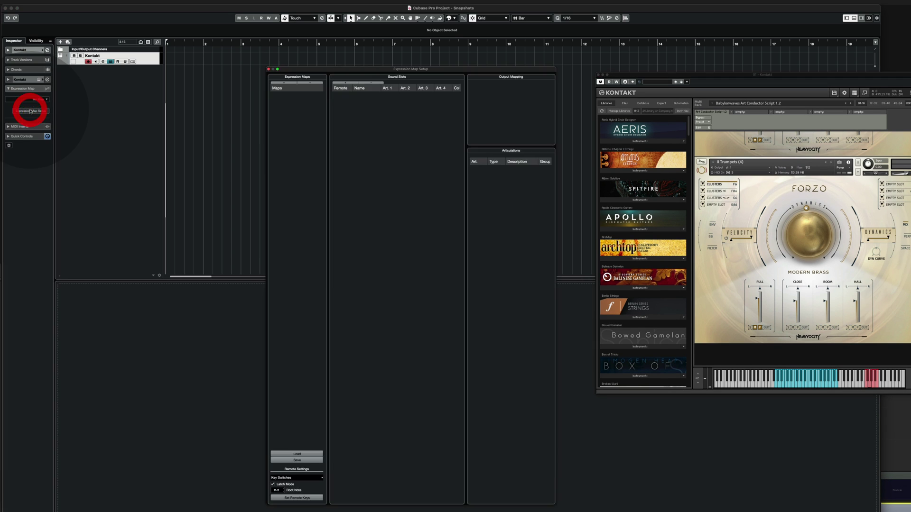
{"action": "left_click", "coordinate": [296, 454]}
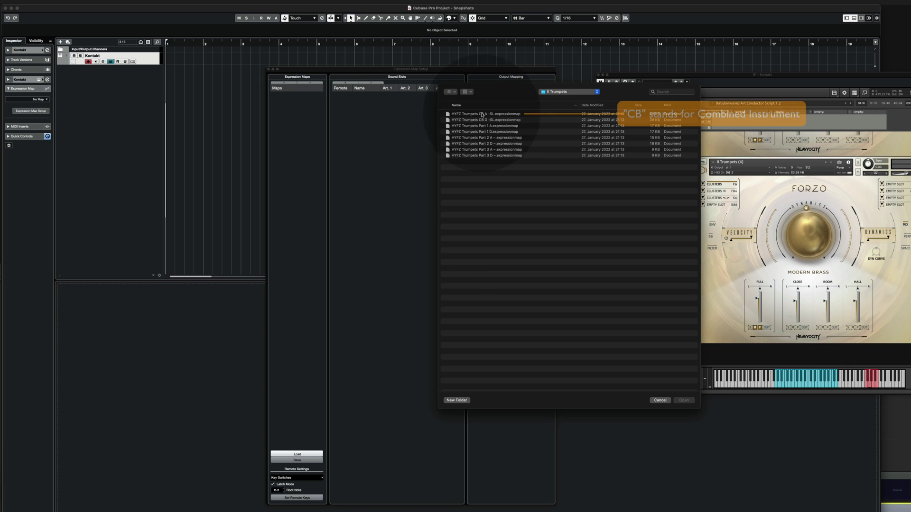
{"action": "double_click", "coordinate": [493, 115]}
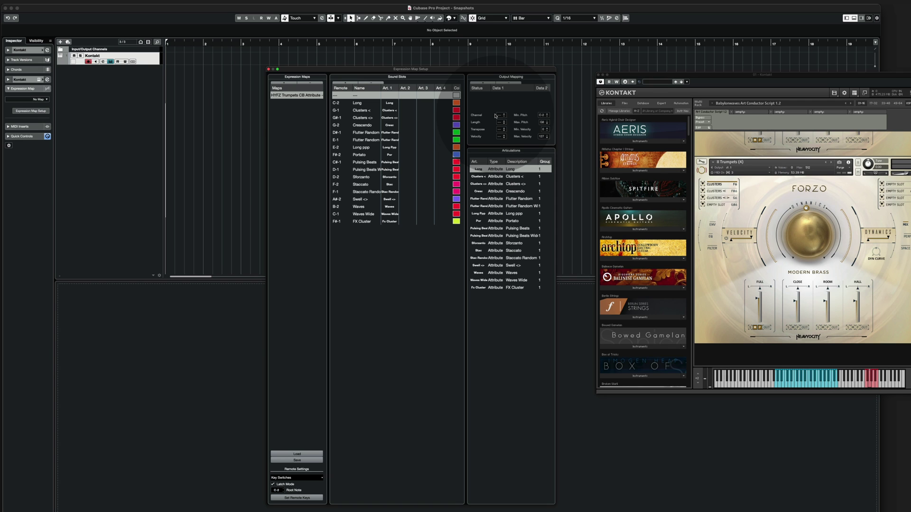
{"action": "left_click", "coordinate": [268, 69]}
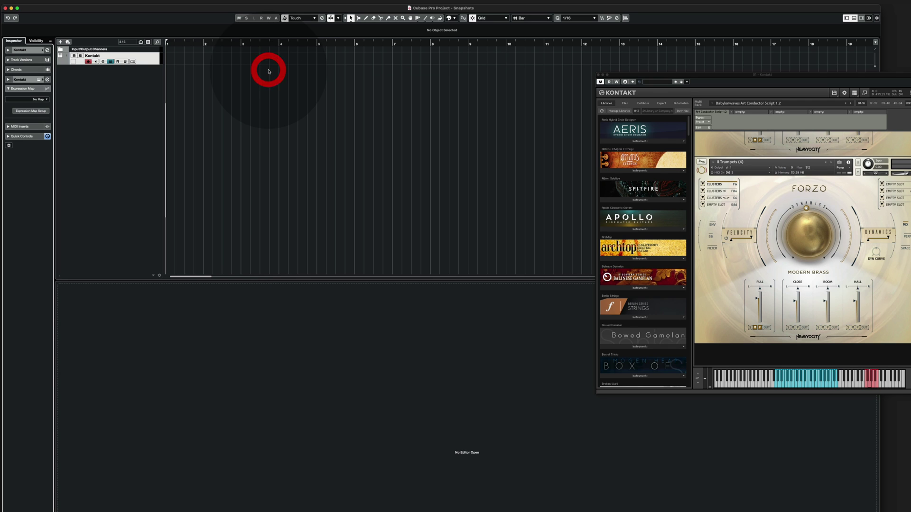
Assign the Trumpets CB Attribute map, record a short MIDI part, and open it in the Key Editor
{"action": "left_click", "coordinate": [38, 98]}
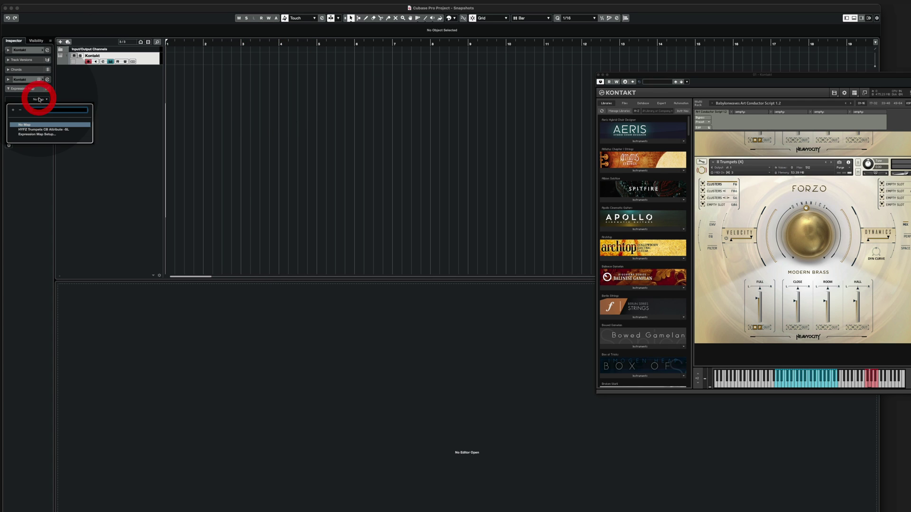
{"action": "left_click", "coordinate": [41, 130]}
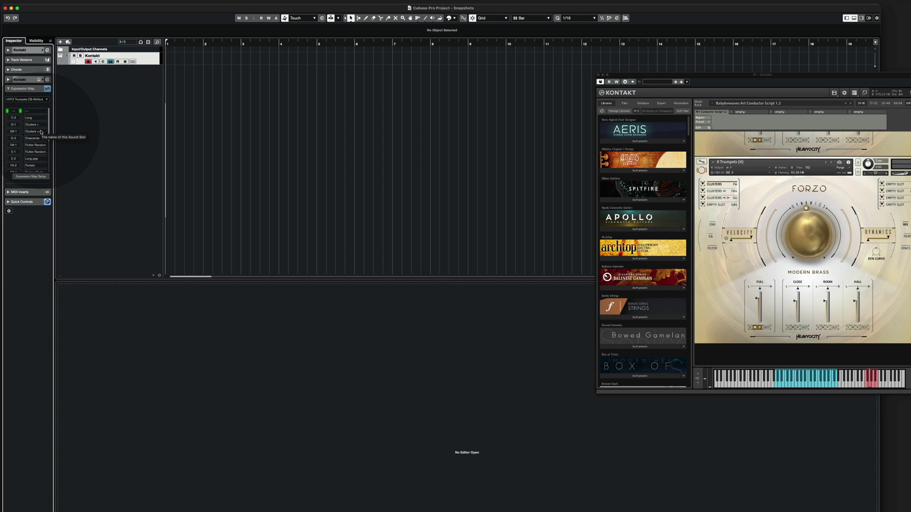
{"action": "key", "text": "KP_Multiply"}
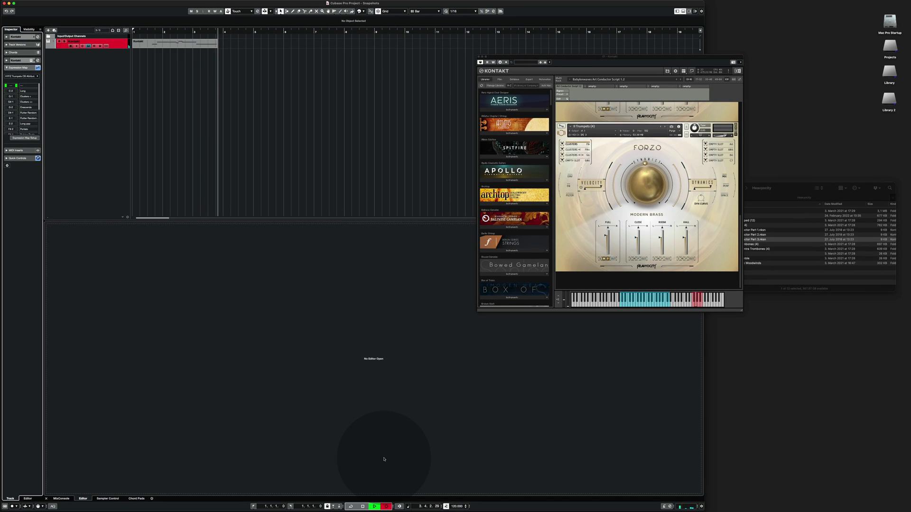
{"action": "key", "text": "space"}
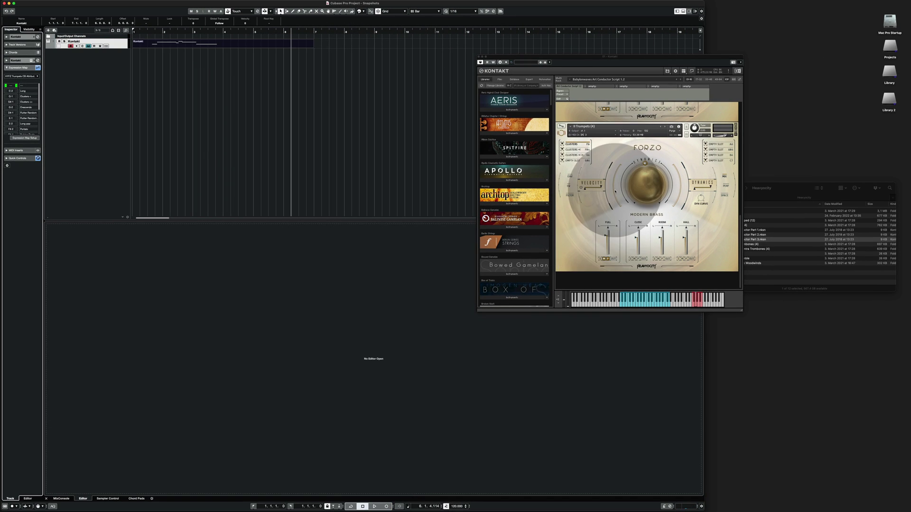
{"action": "scroll", "coordinate": [615, 190], "scroll_direction": "down", "scroll_amount": 2}
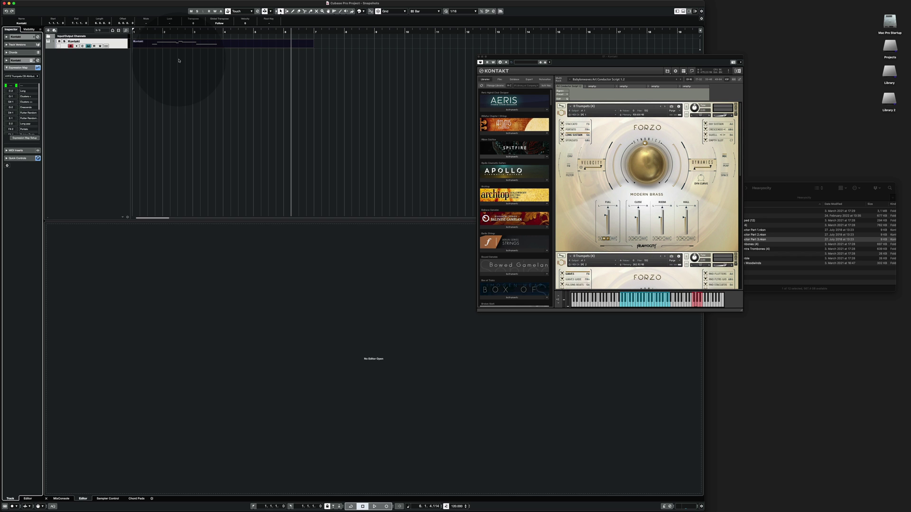
{"action": "double_click", "coordinate": [178, 43]}
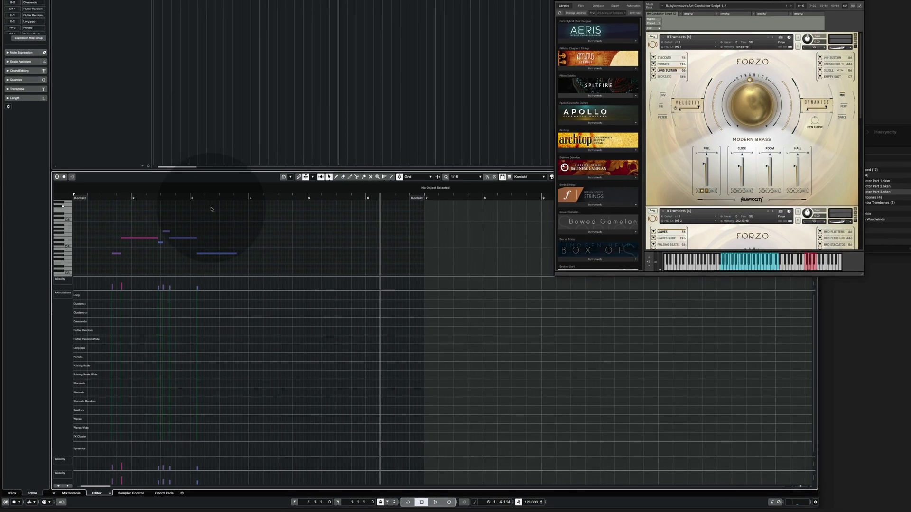
Give all the recorded notes the Long articulation
{"action": "left_click", "coordinate": [180, 254]}
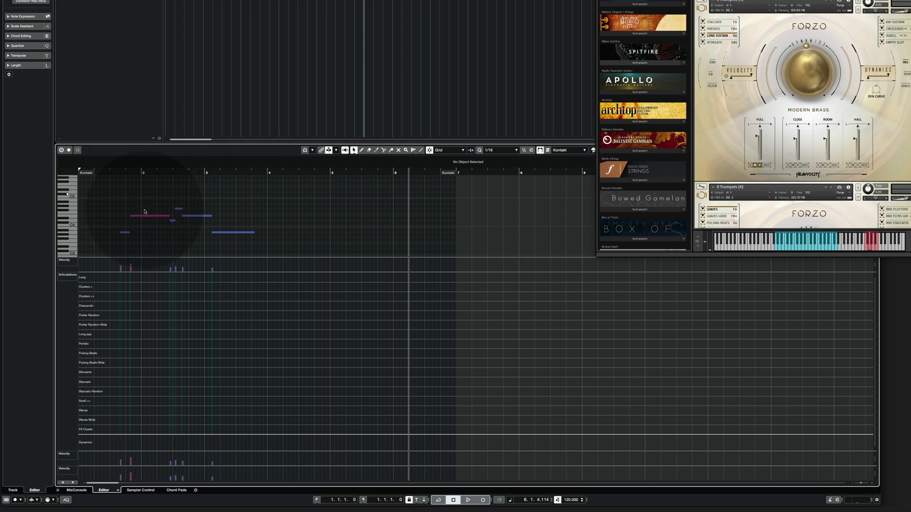
{"action": "left_click_drag", "start_coordinate": [109, 195], "coordinate": [237, 244]}
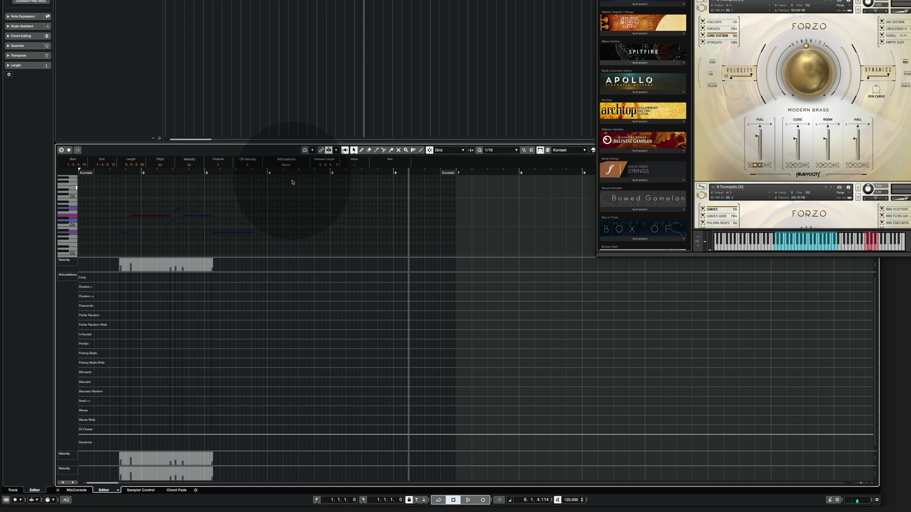
{"action": "left_click", "coordinate": [286, 166]}
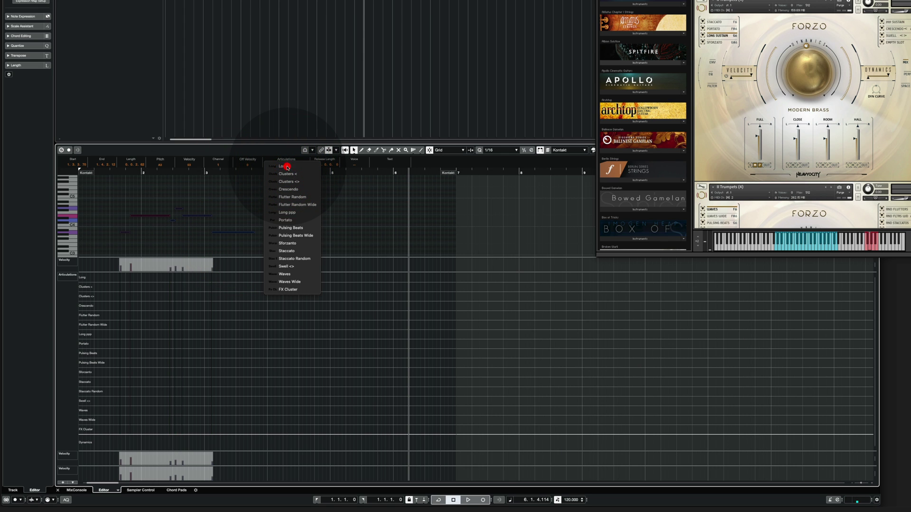
{"action": "left_click", "coordinate": [286, 166]}
{"action": "left_click", "coordinate": [290, 221]}
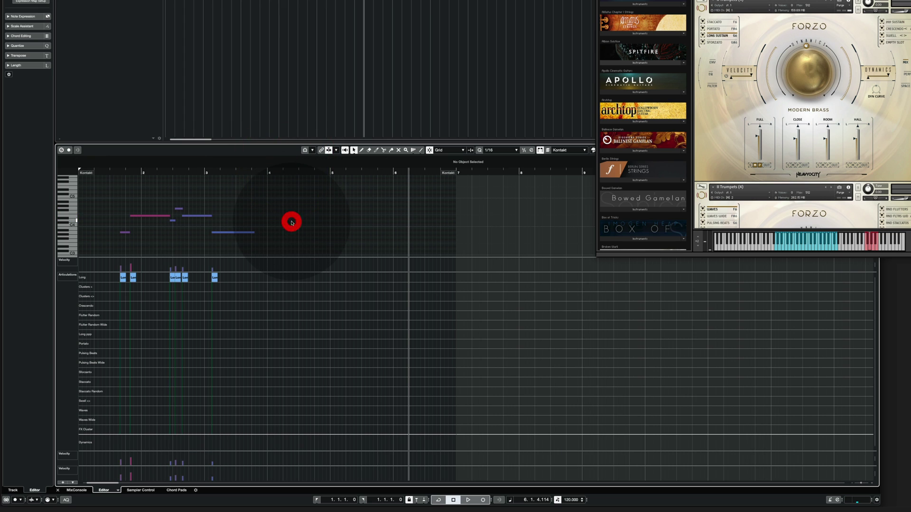
Switch the last note to Crescendo and play the part back
{"action": "left_click", "coordinate": [239, 232]}
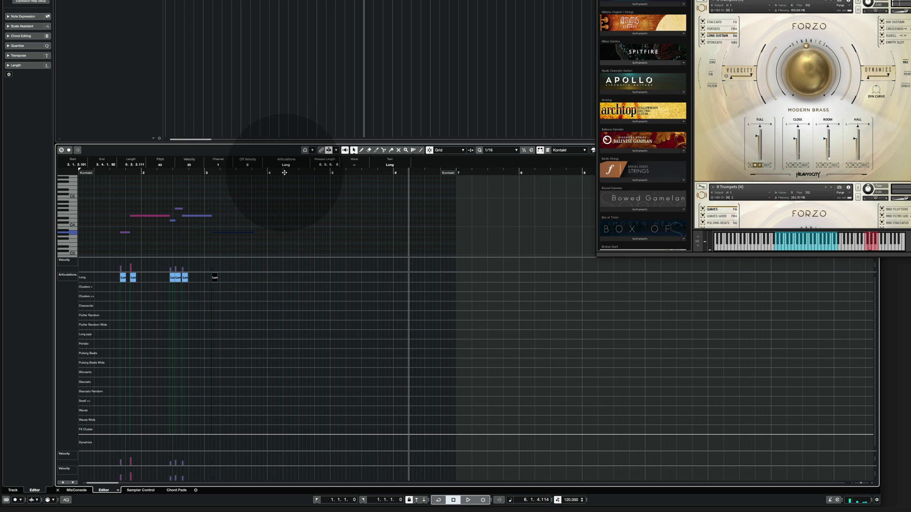
{"action": "left_click", "coordinate": [286, 166]}
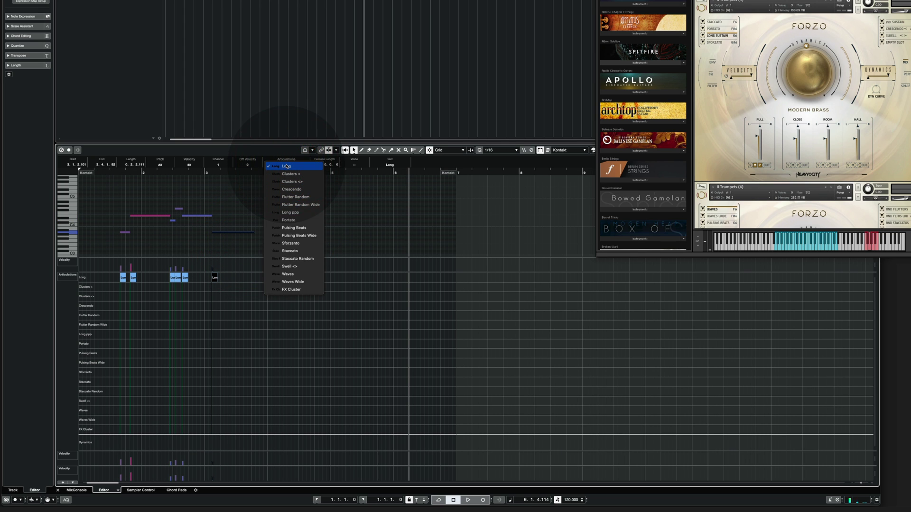
{"action": "left_click", "coordinate": [291, 189]}
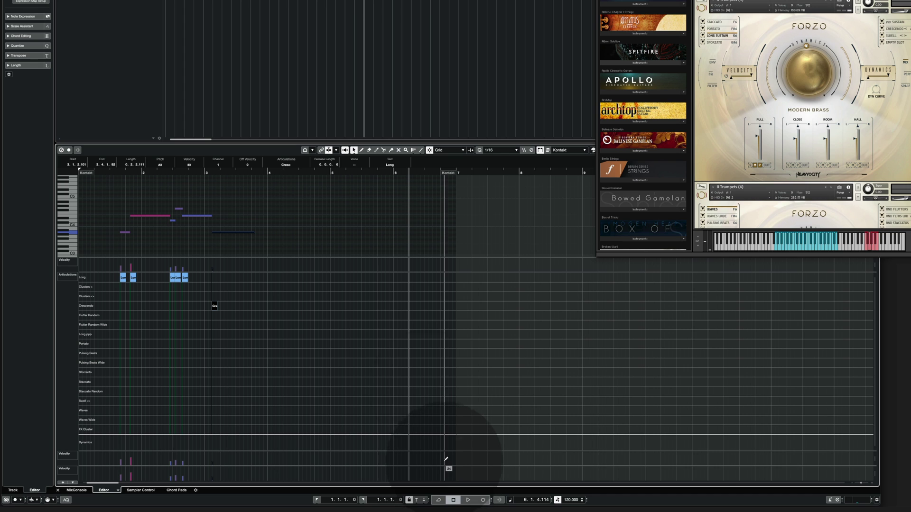
{"action": "left_click", "coordinate": [468, 500]}
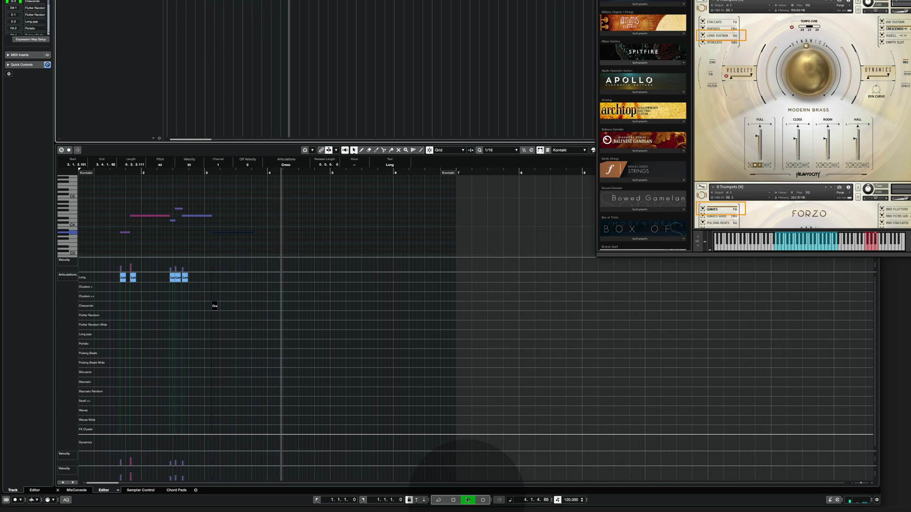
Stop playback, set the last note to Waves, and play the part again
{"action": "left_click", "coordinate": [453, 500]}
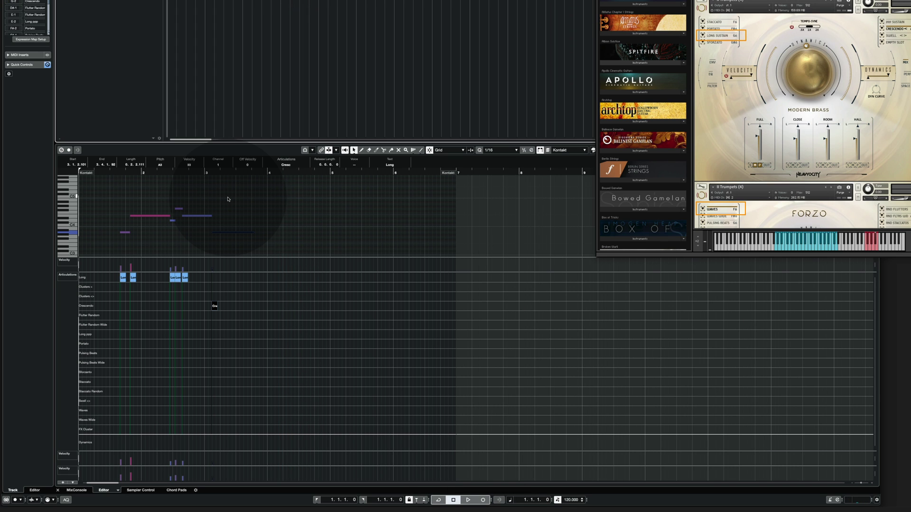
{"action": "left_click", "coordinate": [228, 199]}
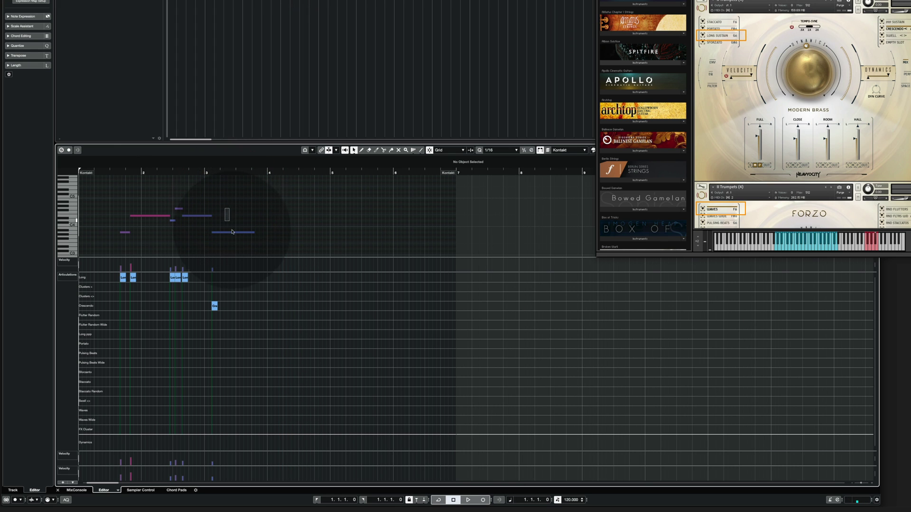
{"action": "left_click_drag", "start_coordinate": [235, 240], "coordinate": [234, 234]}
{"action": "left_click", "coordinate": [286, 165]}
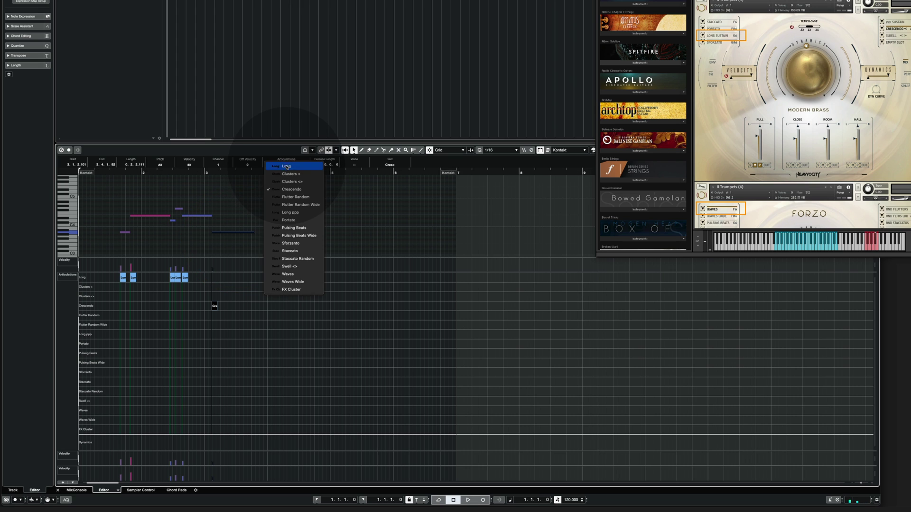
{"action": "left_click", "coordinate": [287, 274]}
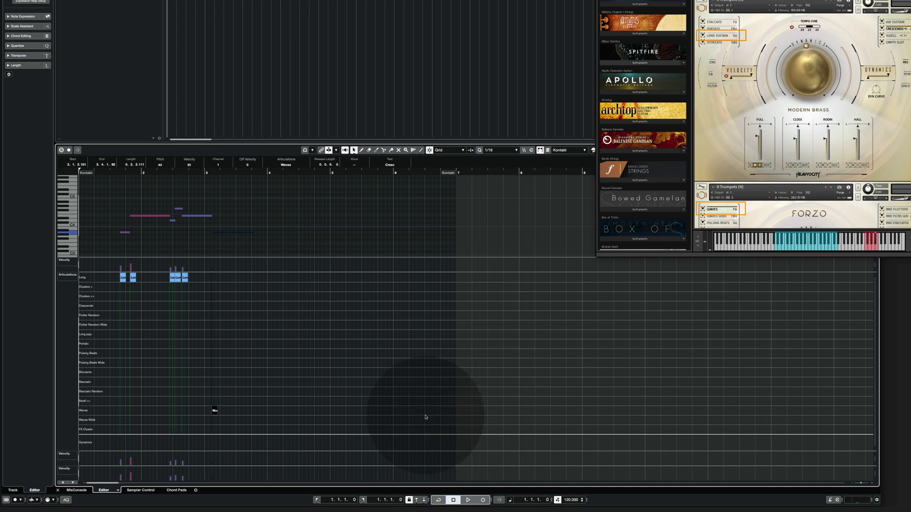
{"action": "left_click", "coordinate": [468, 500]}
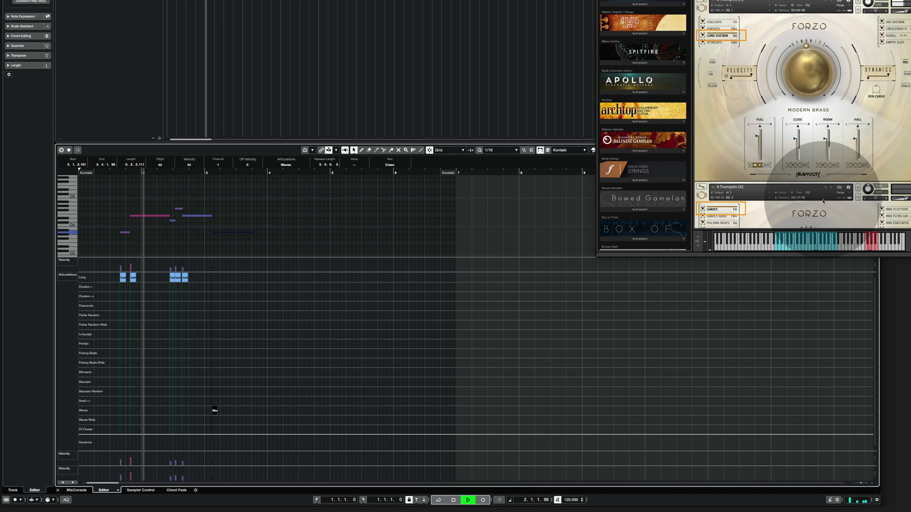